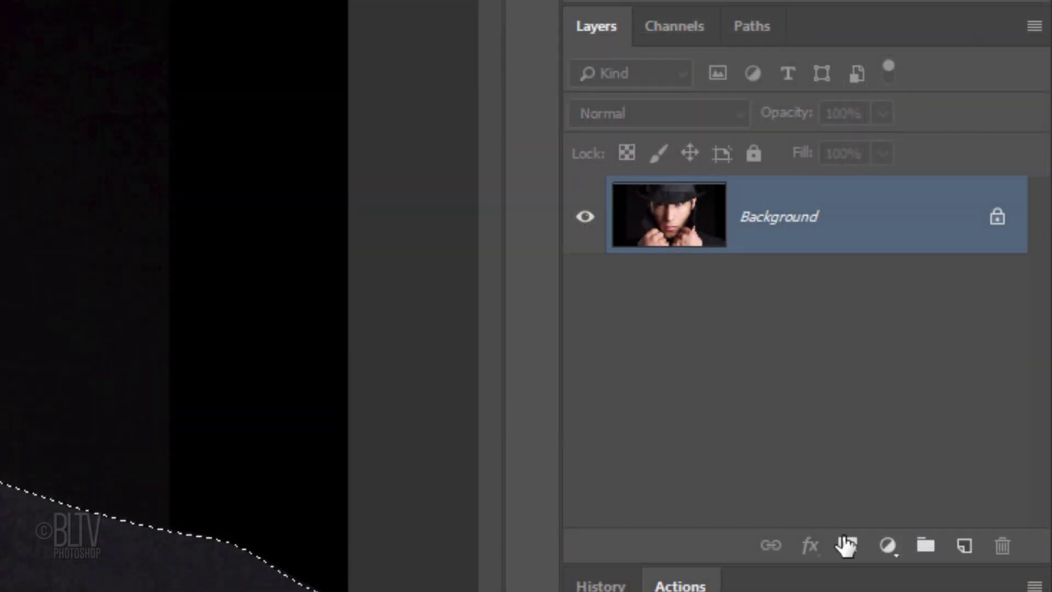
Step: Mask the man onto his own layer and fill a new layer below him with black
left_click(849, 547)
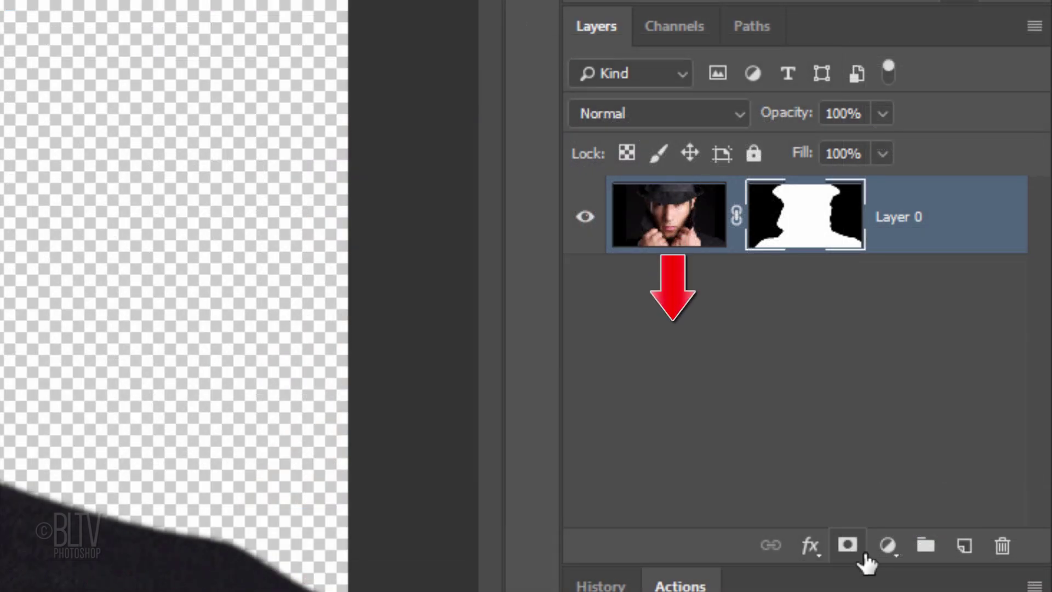
left_click(964, 547, "ctrl")
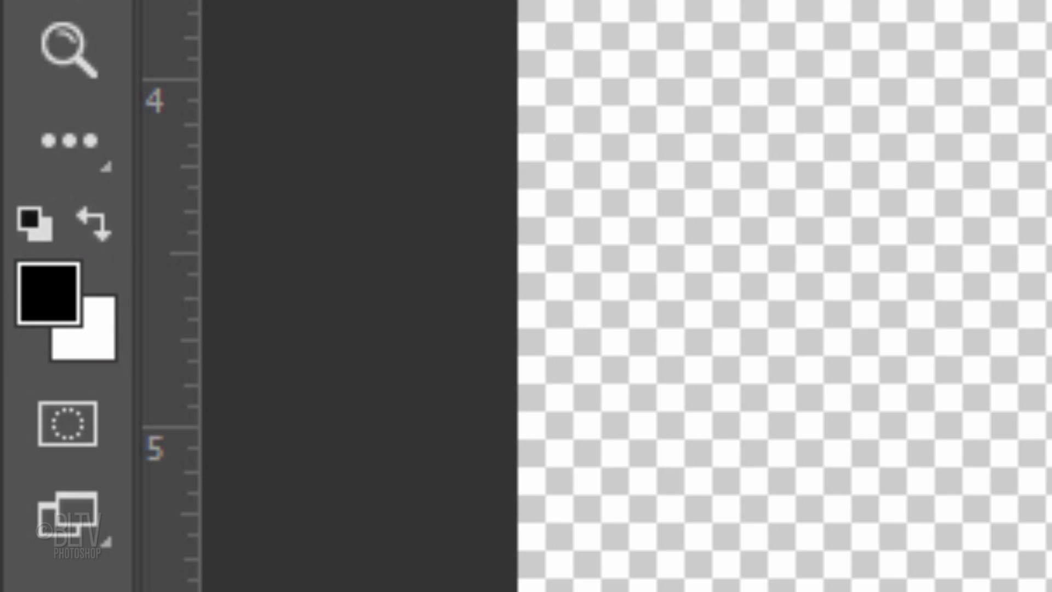
key("d")
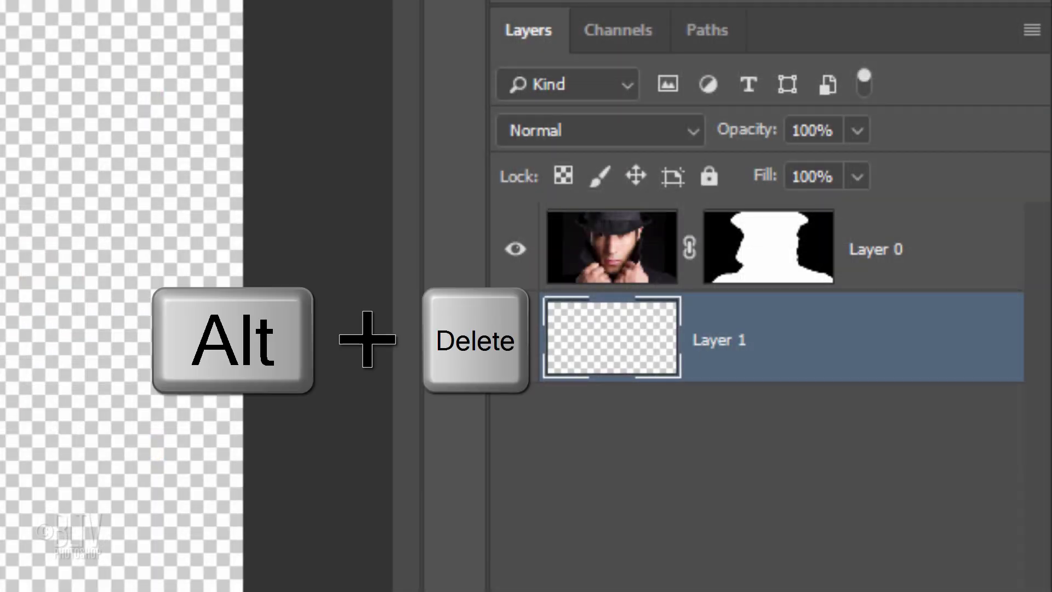
key("alt+Delete")
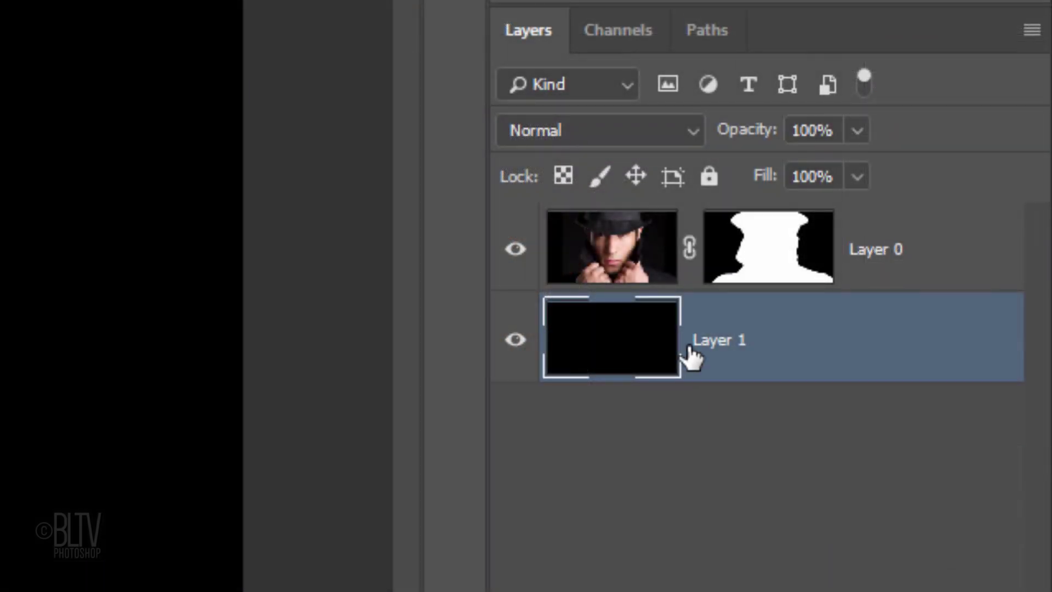
Step: Convert the portrait and black layers into one smart object and duplicate it twice
left_click(909, 325, "shift")
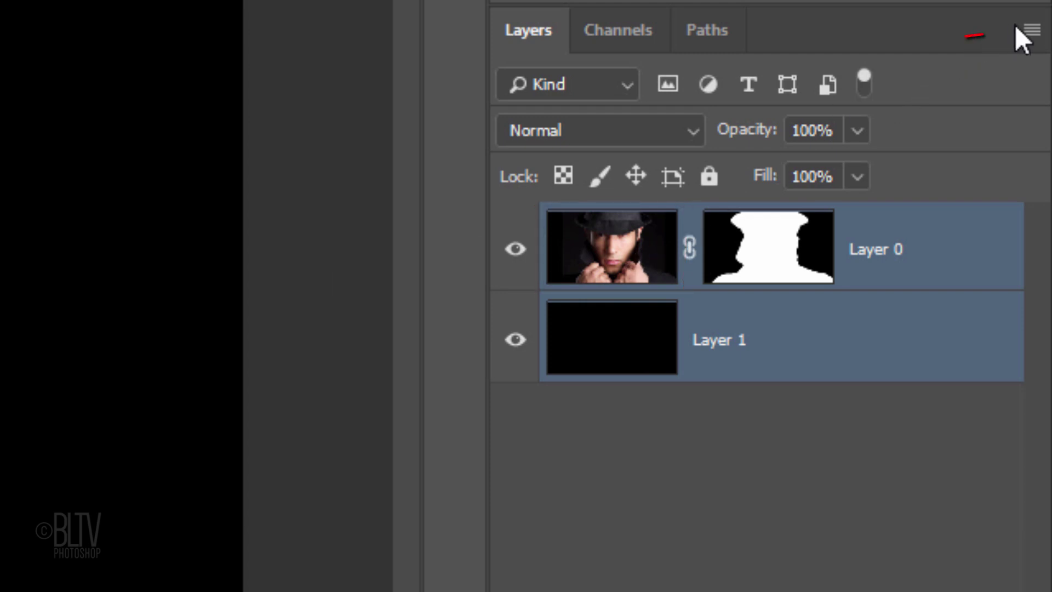
left_click(1029, 32)
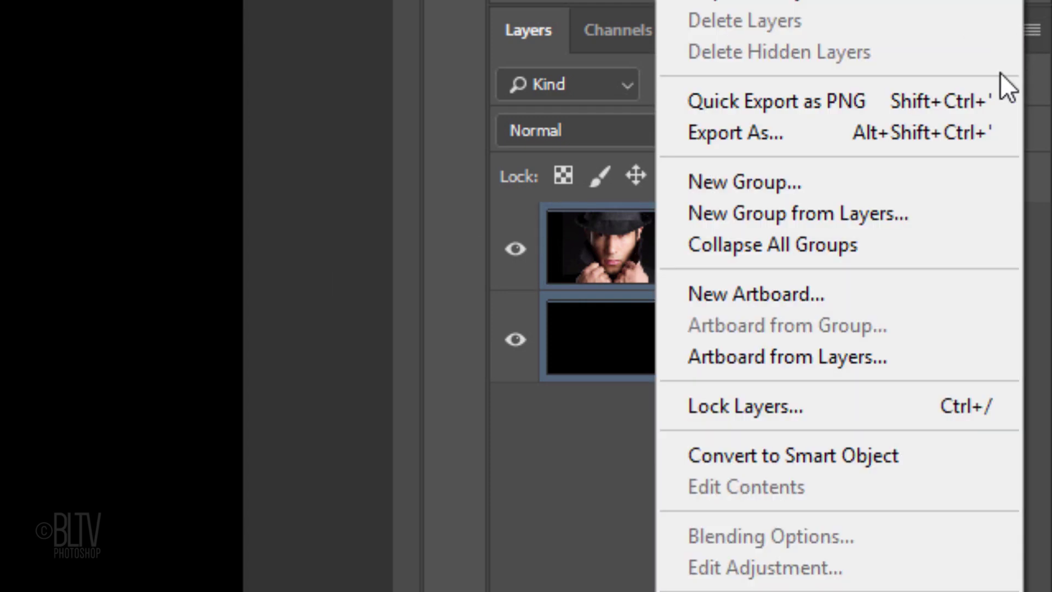
left_click(897, 468)
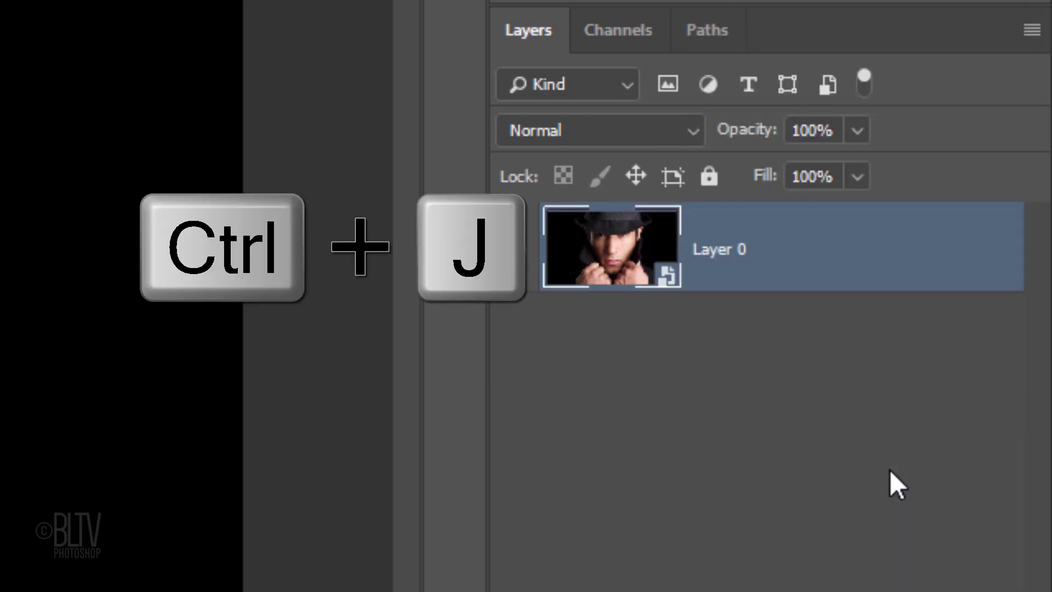
key("ctrl+j")
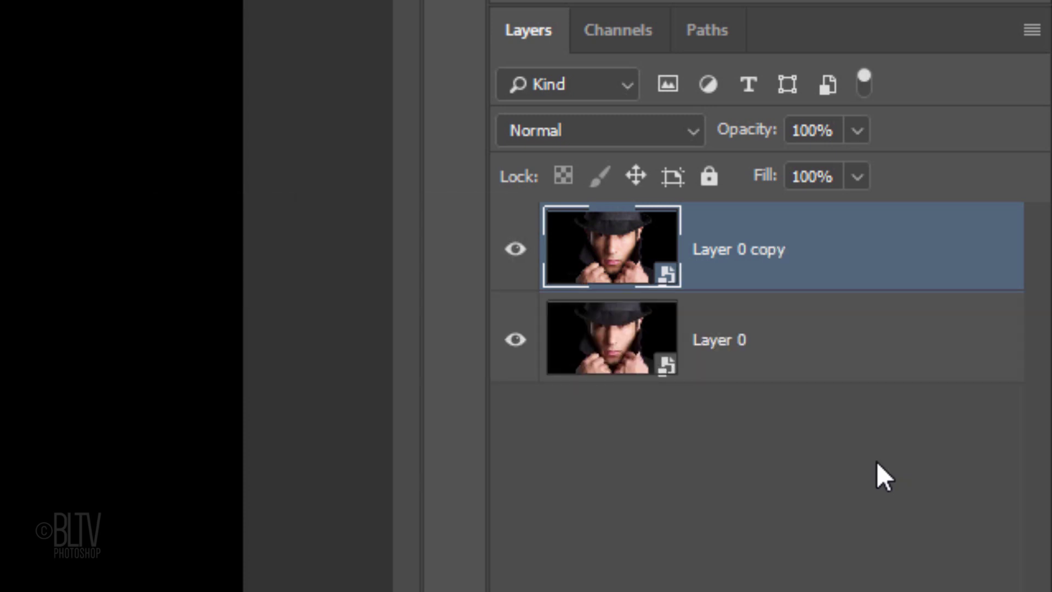
key("ctrl+j")
Step: Rename the three smart object layers Red, Blue and Overlay
double_click(744, 431)
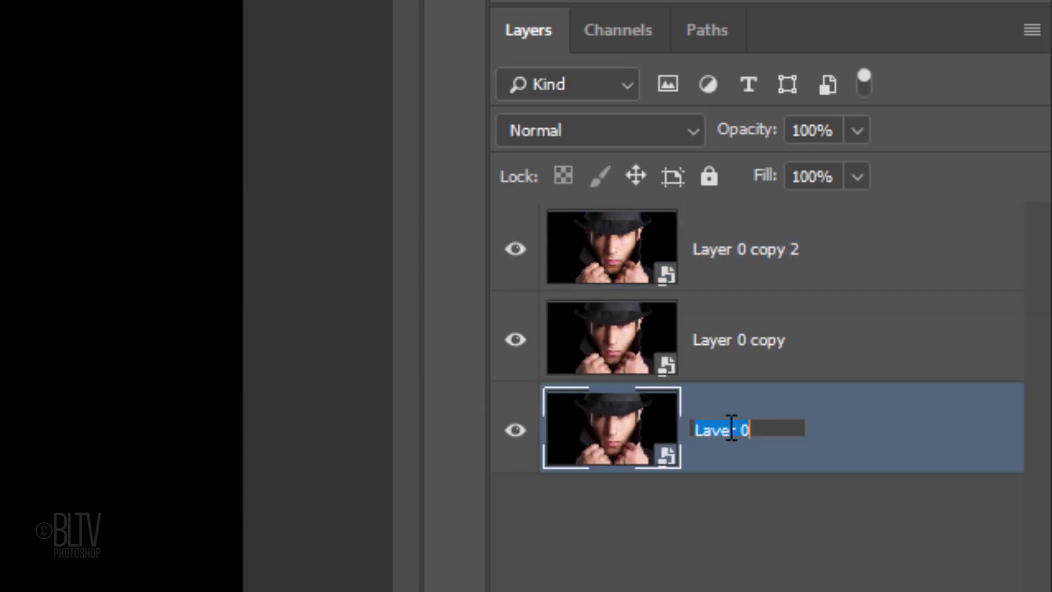
type("Red")
key("Return")
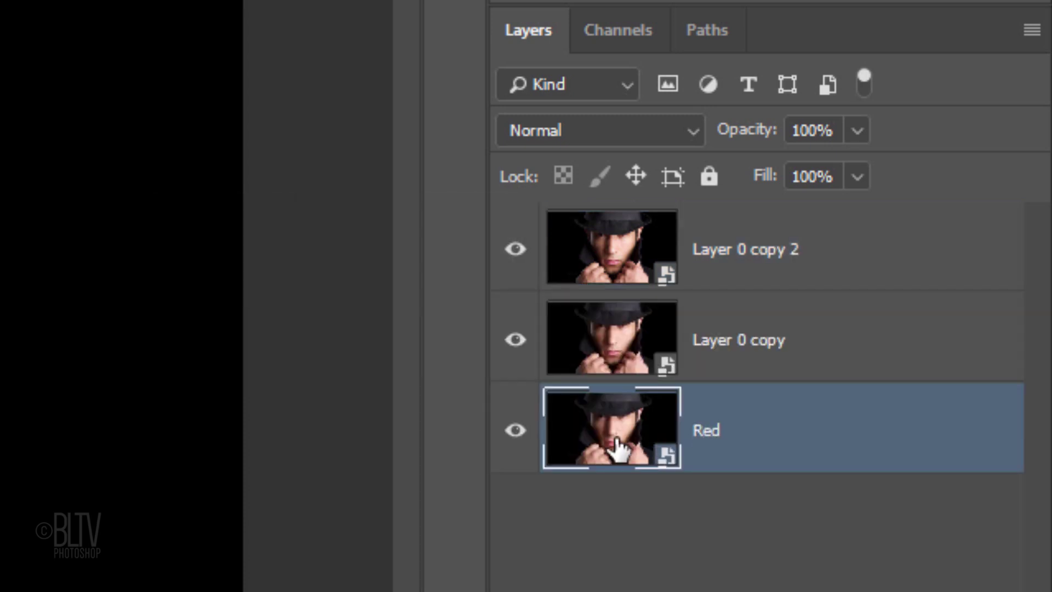
double_click(740, 339)
type("B")
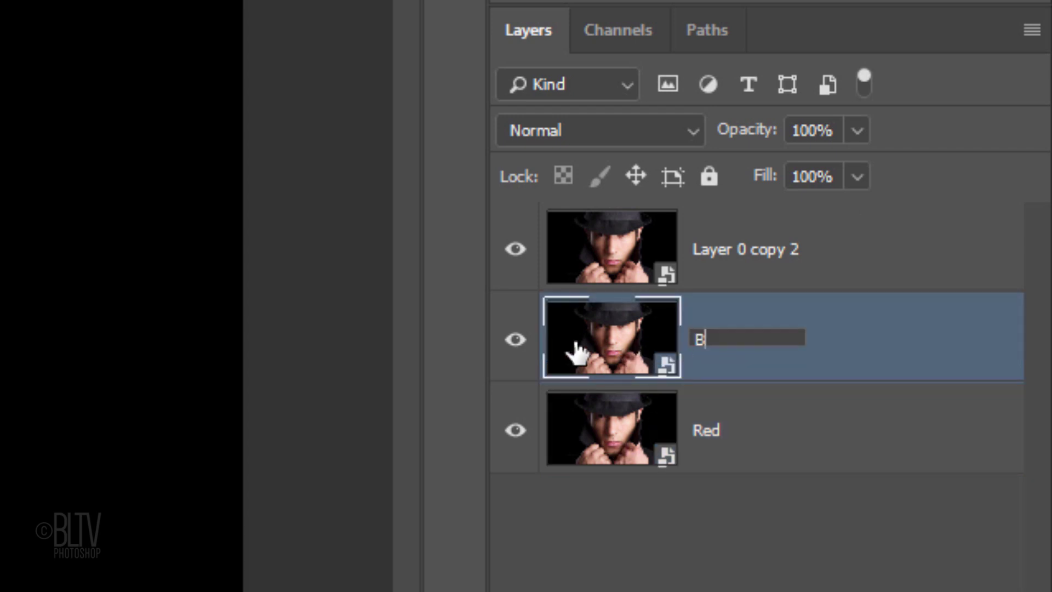
type("lue")
key("Return")
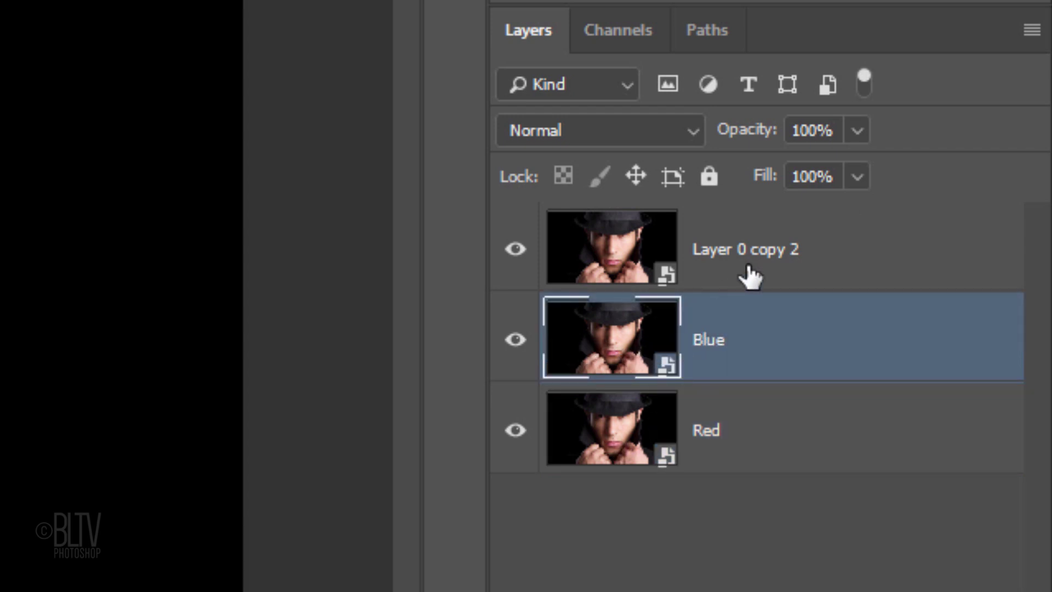
double_click(760, 249)
type("Overlay")
key("Return")
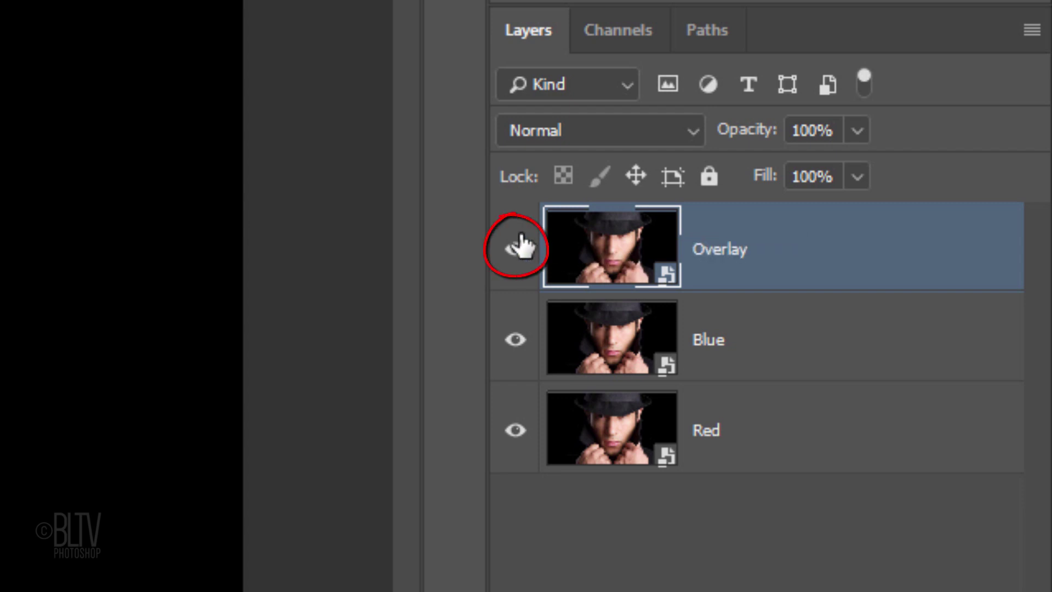
Step: Hide Overlay and Blue, and exclude the green and blue channels from Red
left_click(516, 248)
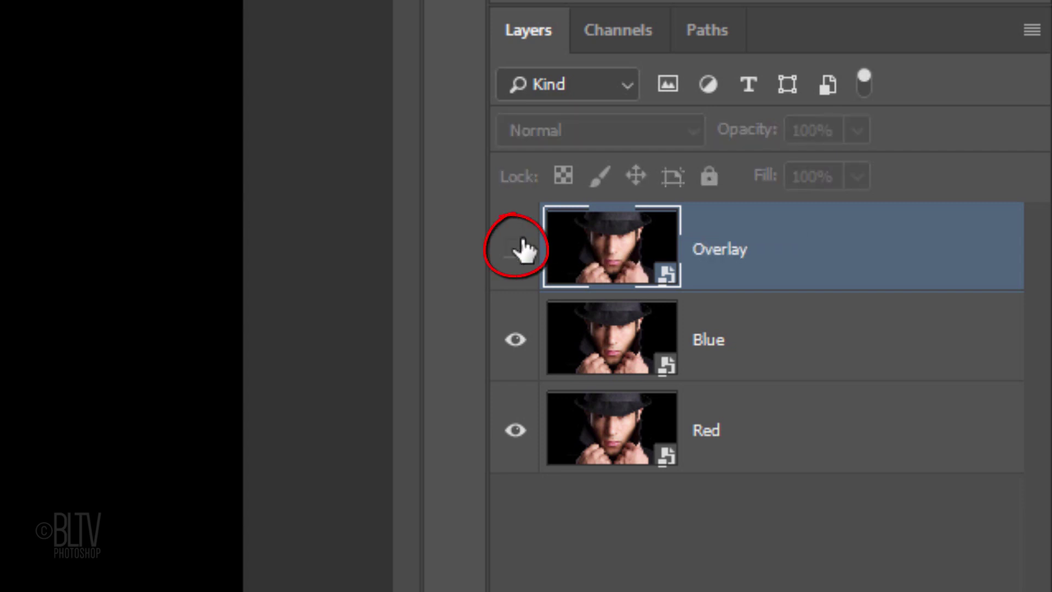
left_click(515, 339)
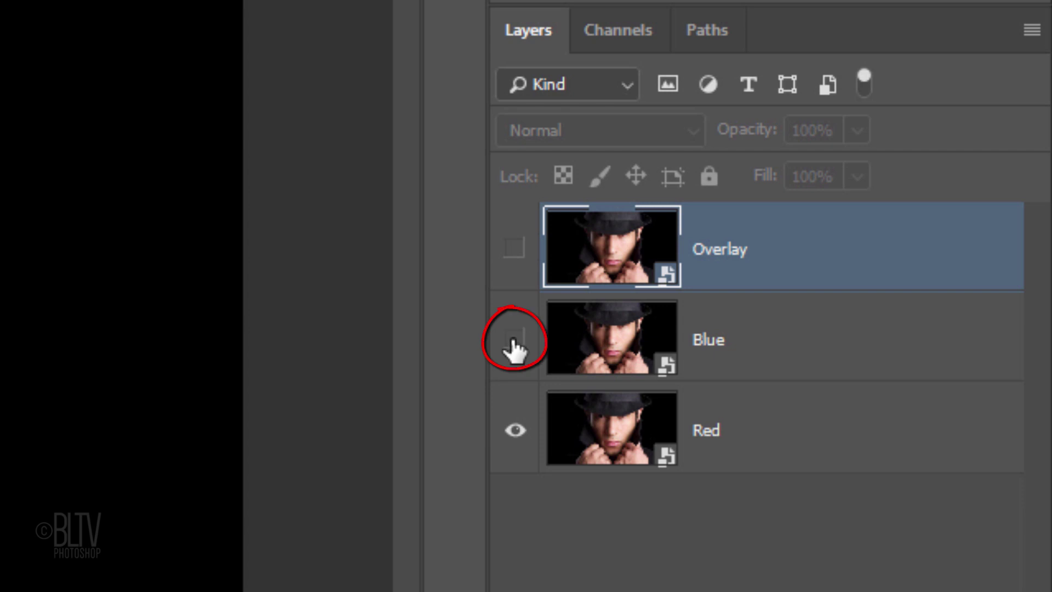
left_click(604, 436)
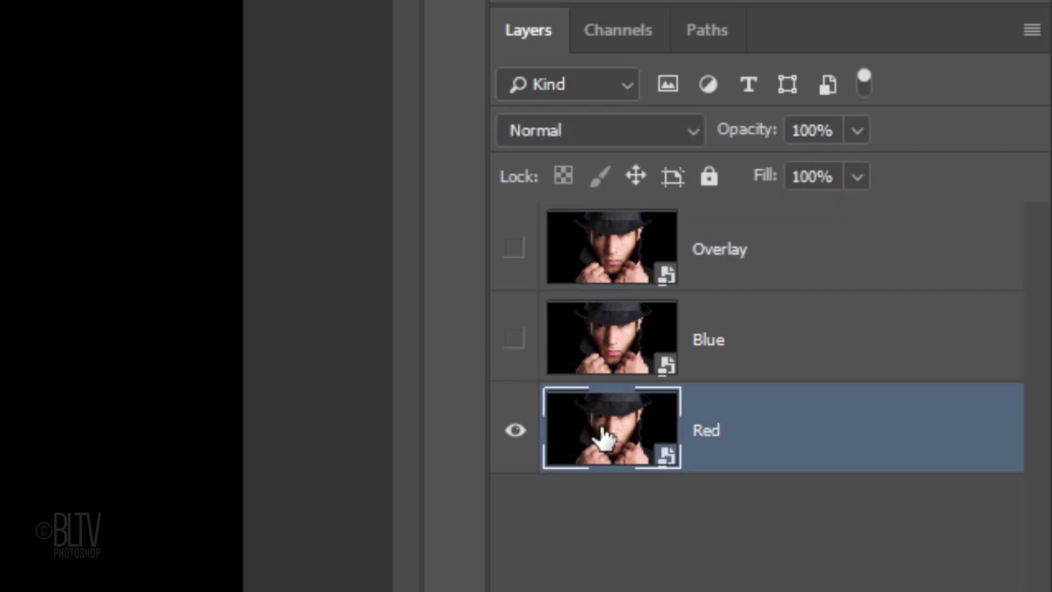
double_click(884, 451)
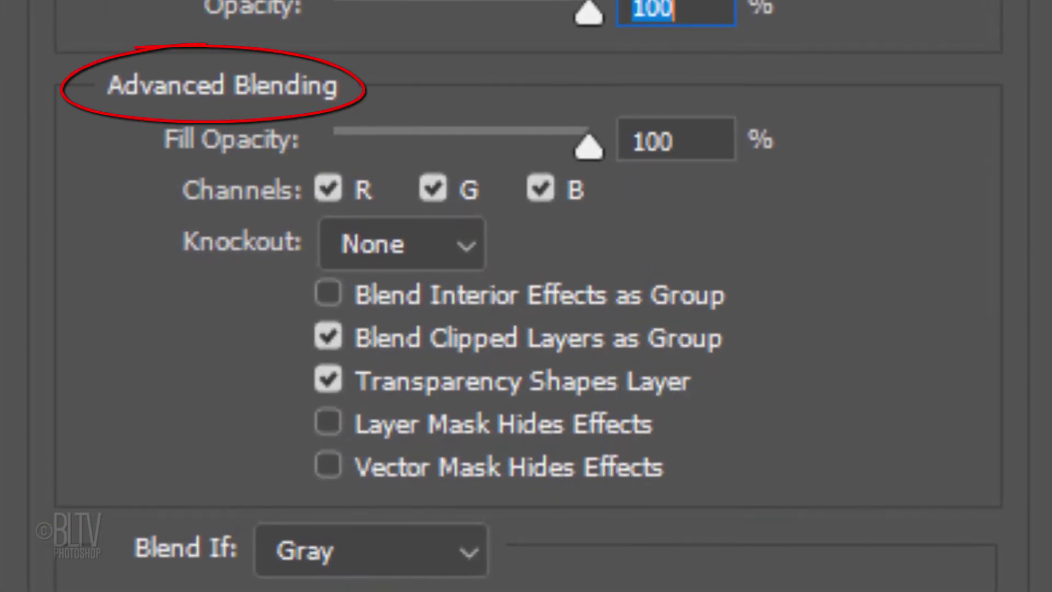
left_click(434, 190)
left_click(540, 192)
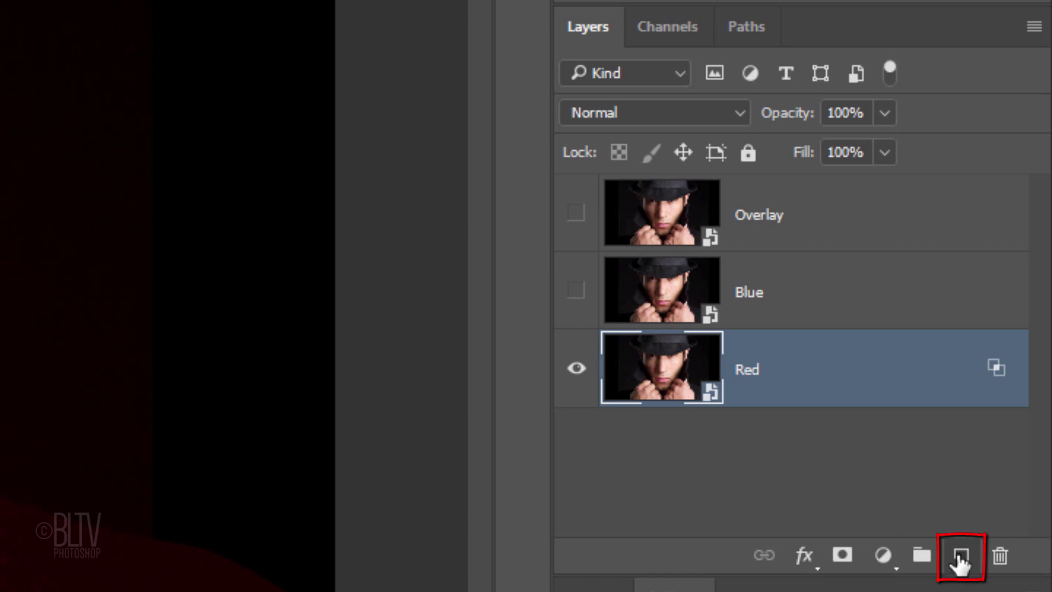
Step: Combine Red with a new empty layer into smart object Layer 1
left_click(960, 558)
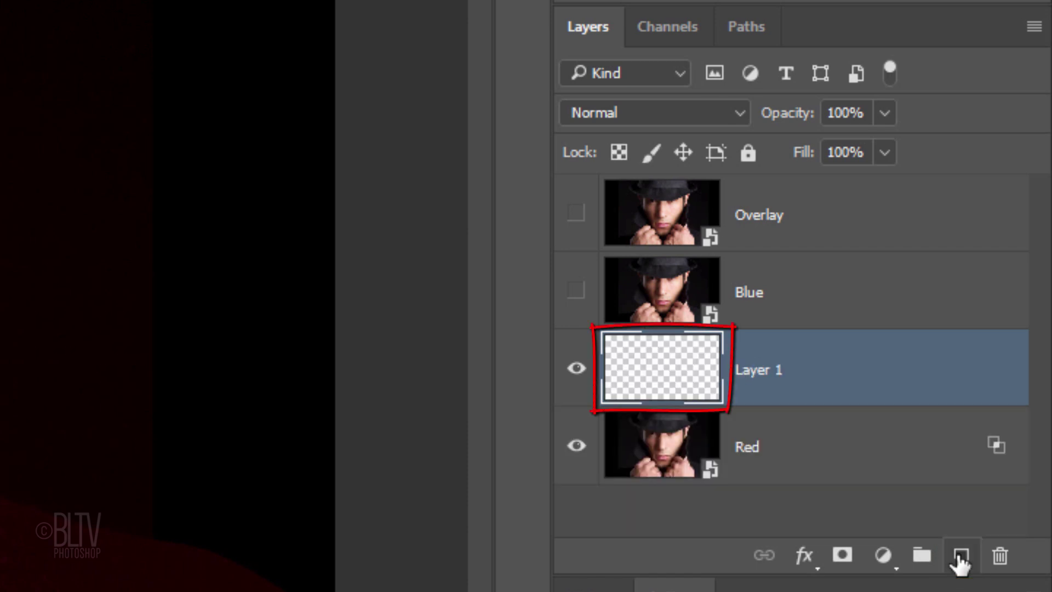
left_click(811, 455, "shift")
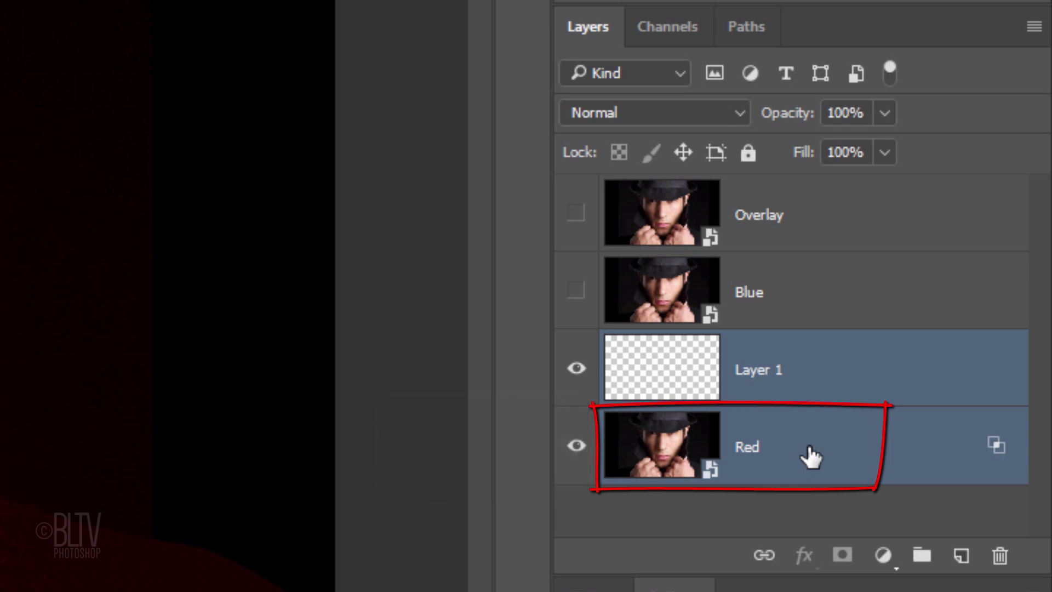
left_click(1032, 33)
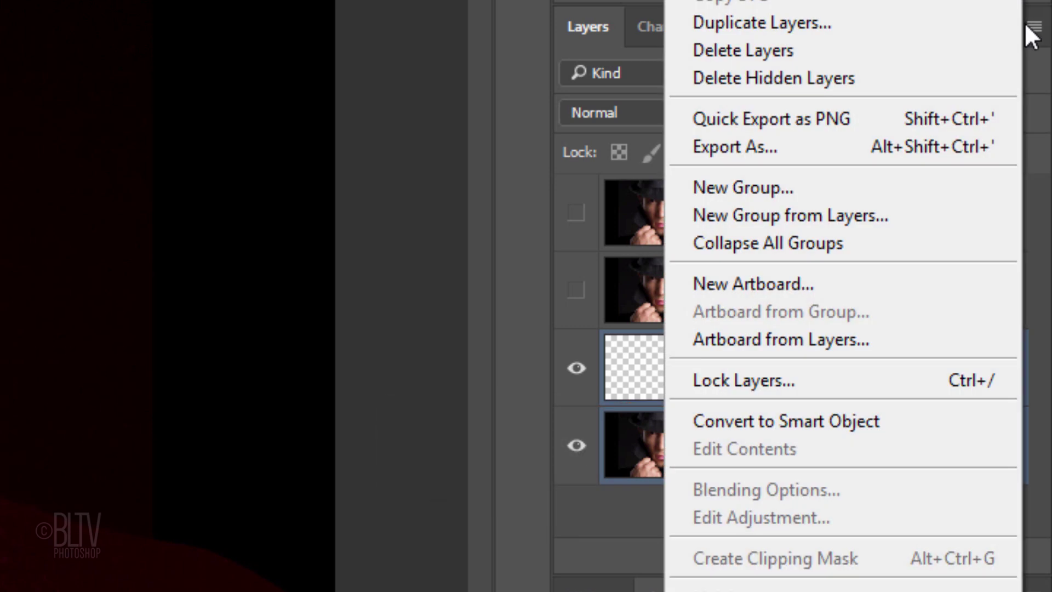
left_click(868, 418)
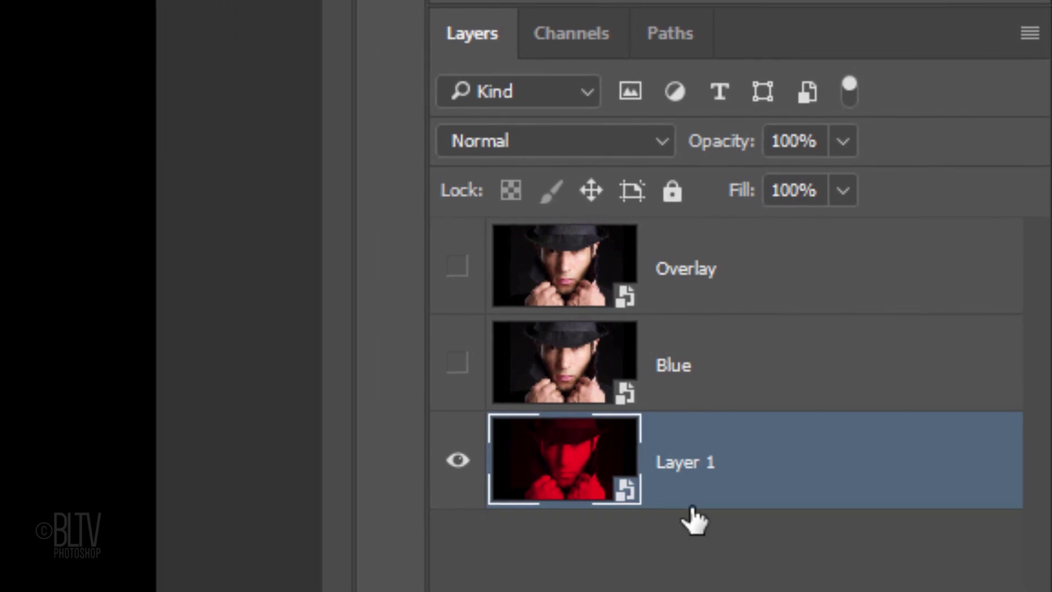
Step: Hide Layer 1, show Blue, and exclude the red channel from Blue's blending
left_click(458, 462)
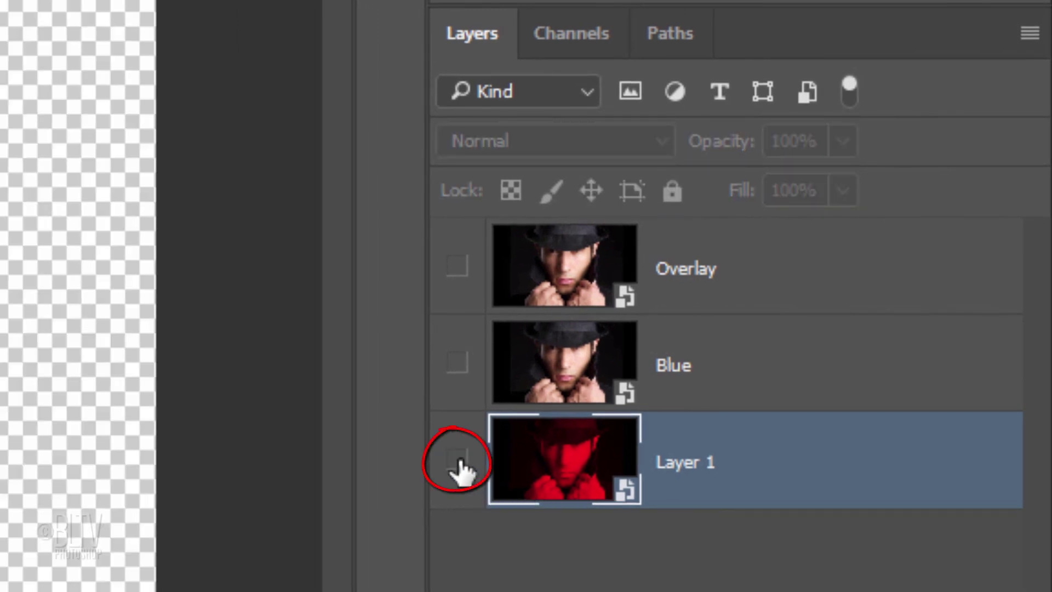
left_click(458, 364)
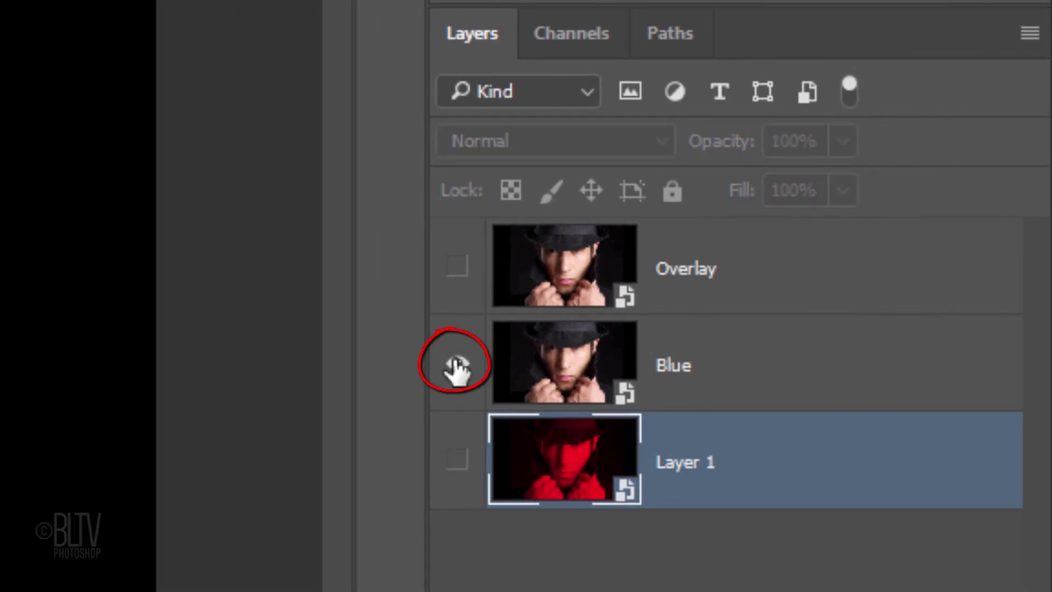
left_click(839, 370)
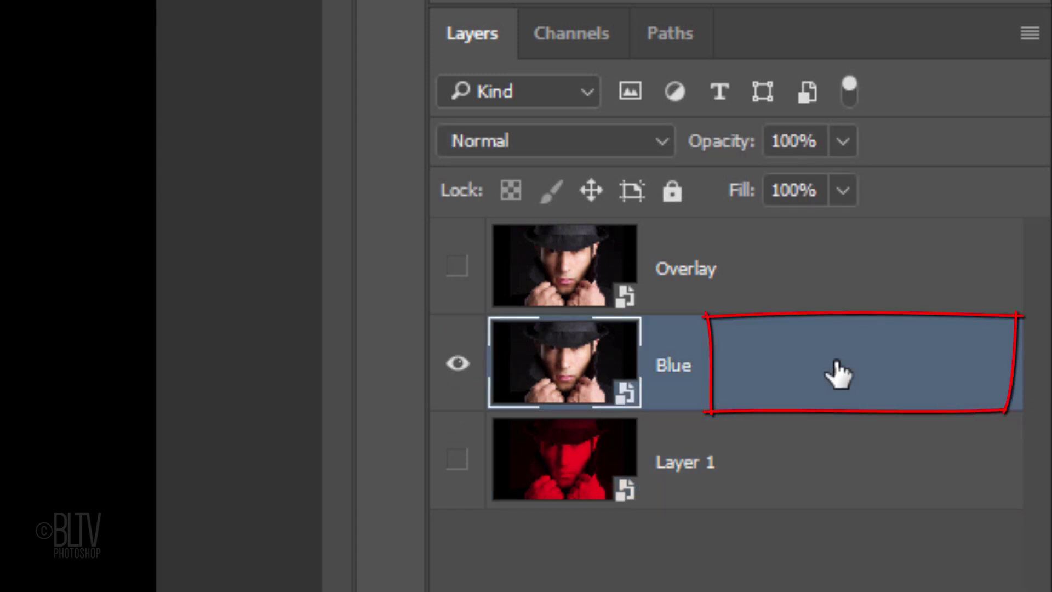
double_click(838, 370)
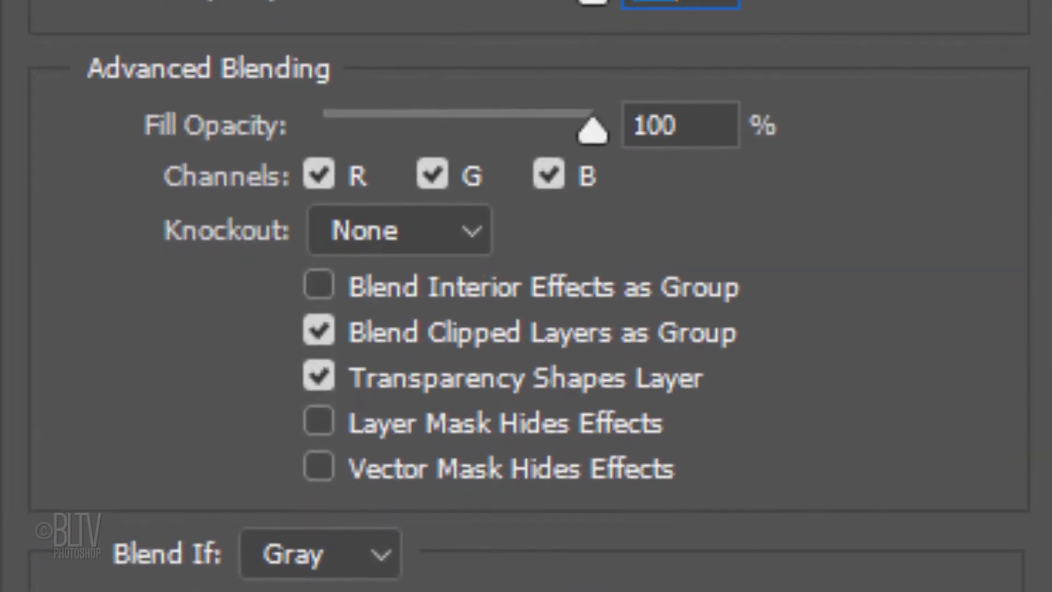
left_click(316, 175)
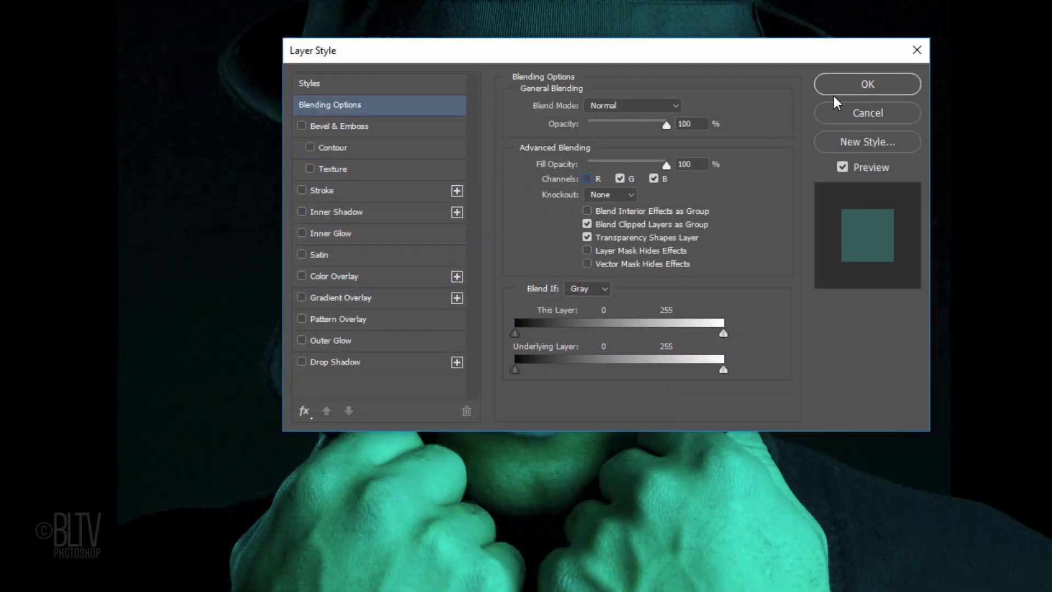
left_click(867, 84)
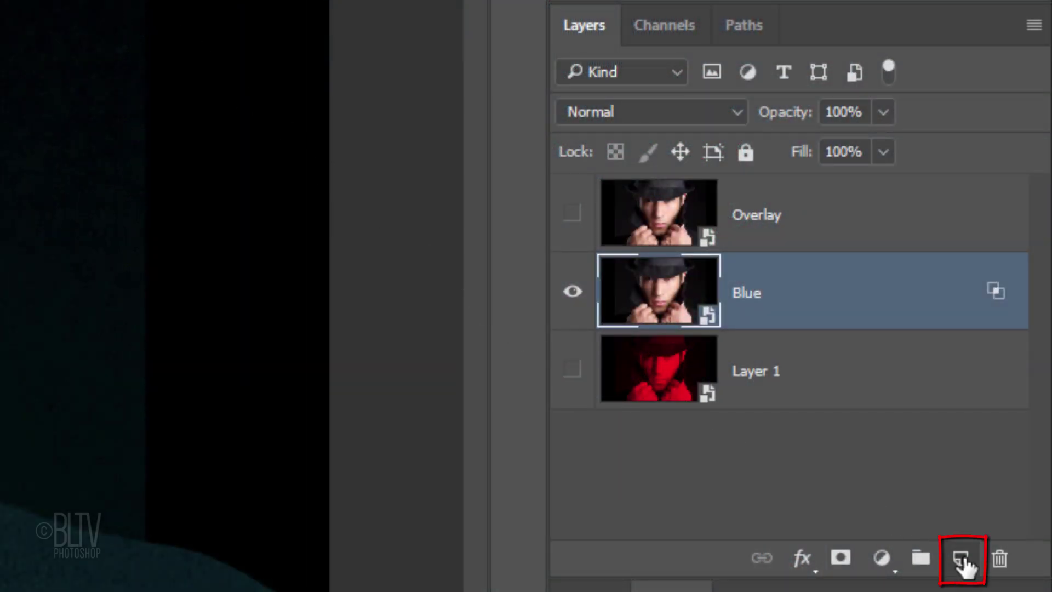
Step: Combine Blue with a new empty layer into teal smart object Layer 2
left_click(965, 562)
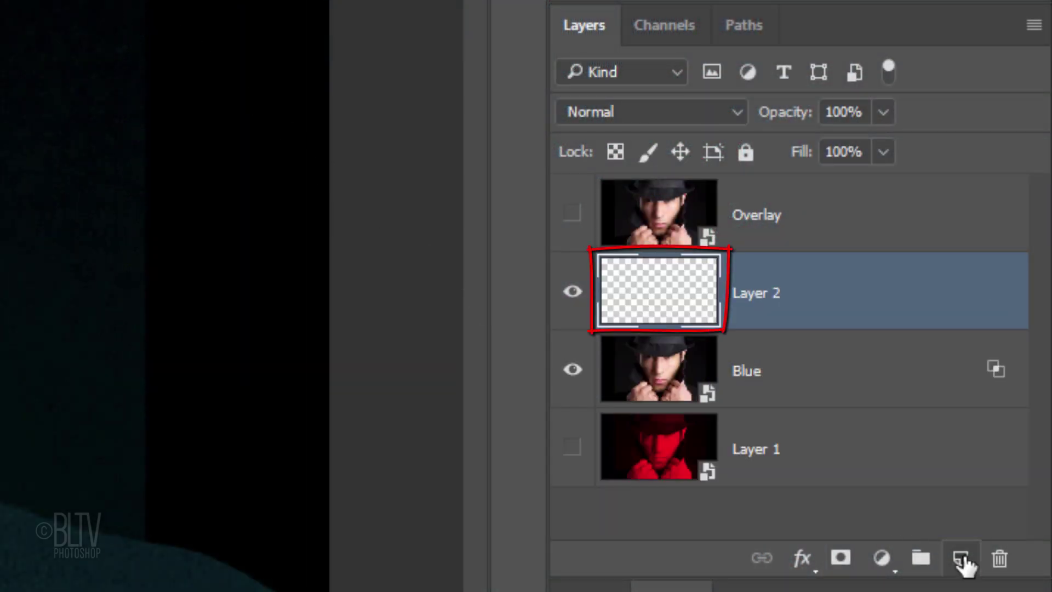
left_click(867, 376, "shift")
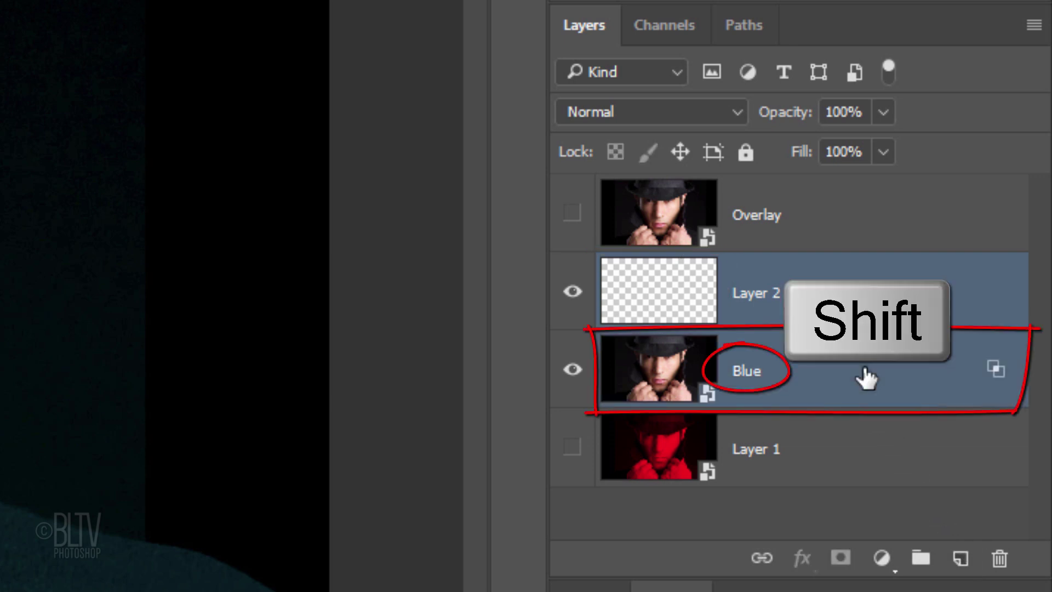
left_click(1033, 26)
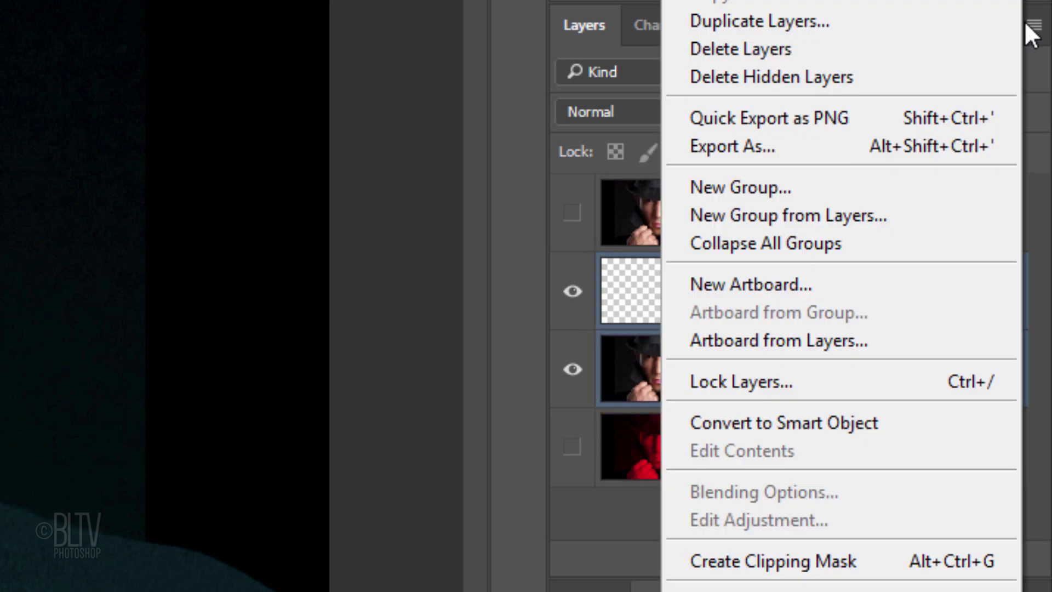
left_click(887, 423)
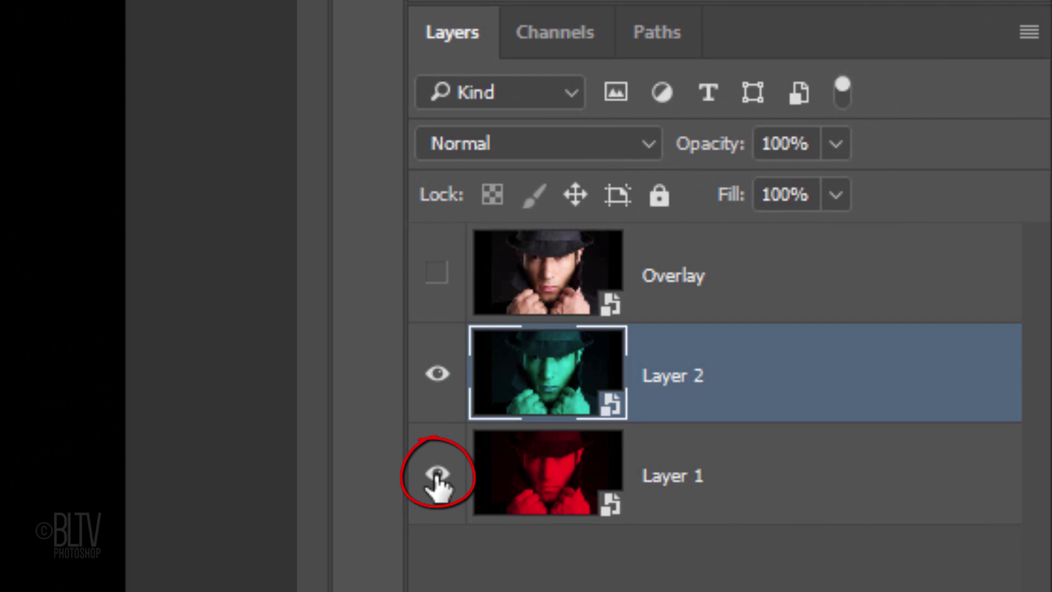
Step: Show Overlay and set it to Overlay blending at 50% opacity, then select Layer 2
left_click(438, 275)
left_click(547, 279)
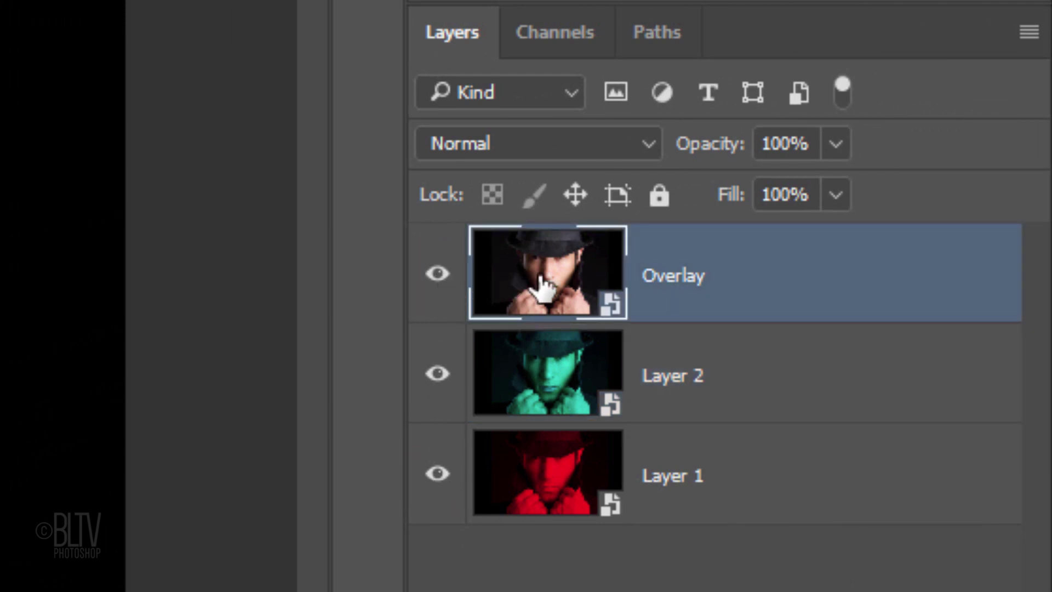
left_click(538, 145)
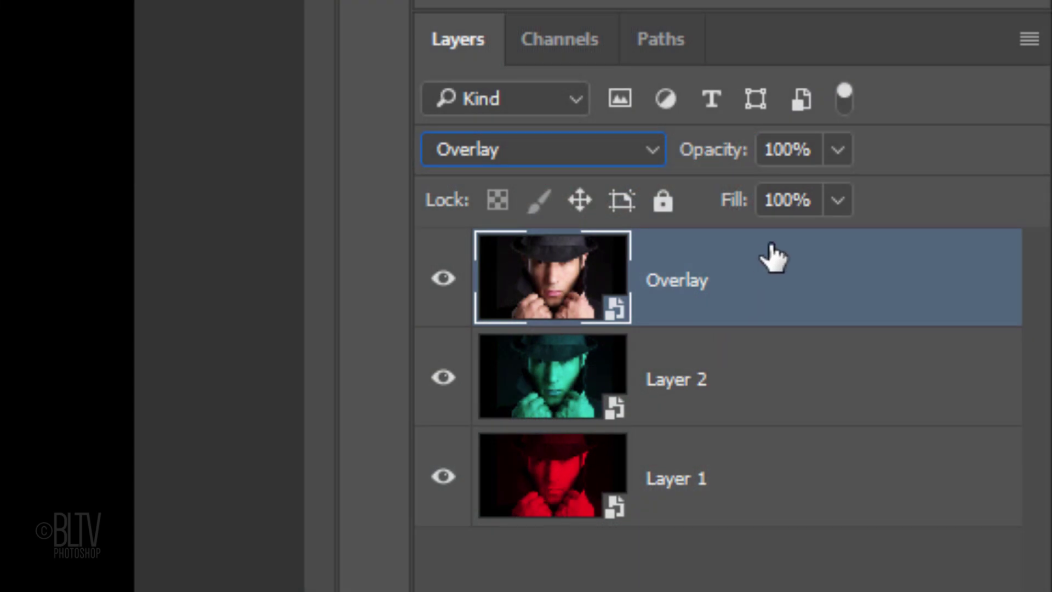
type("50")
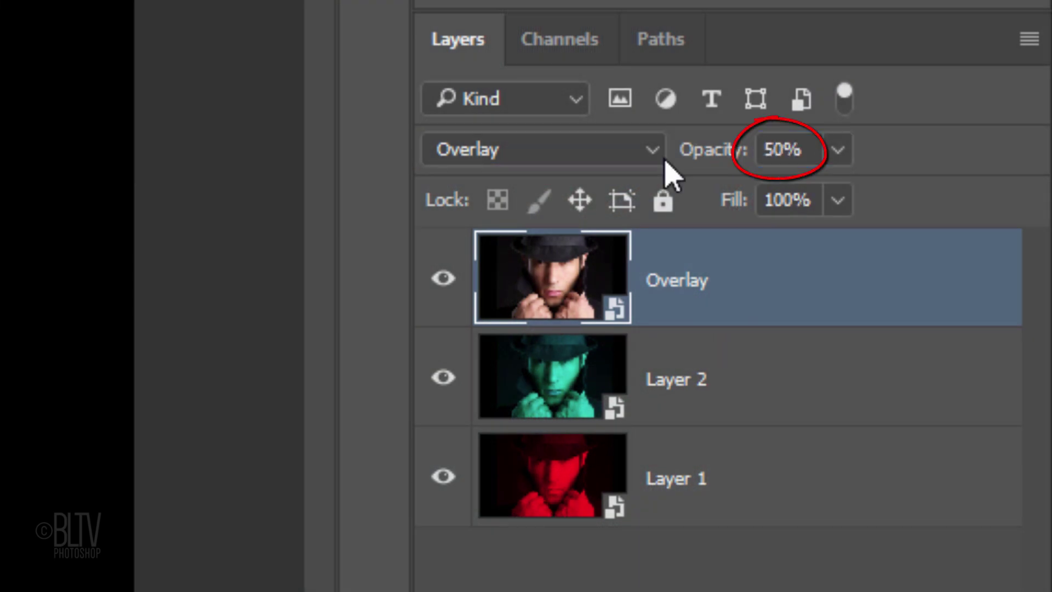
left_click(553, 377)
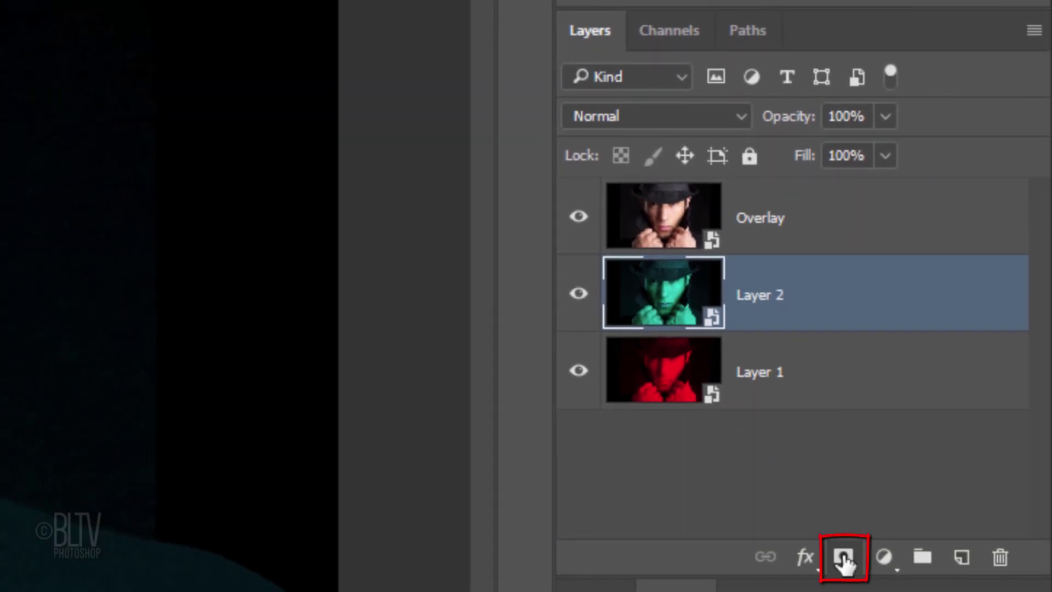
Step: Add a mask to Layer 2 and choose the linear black-to-white gradient preset
left_click(844, 562)
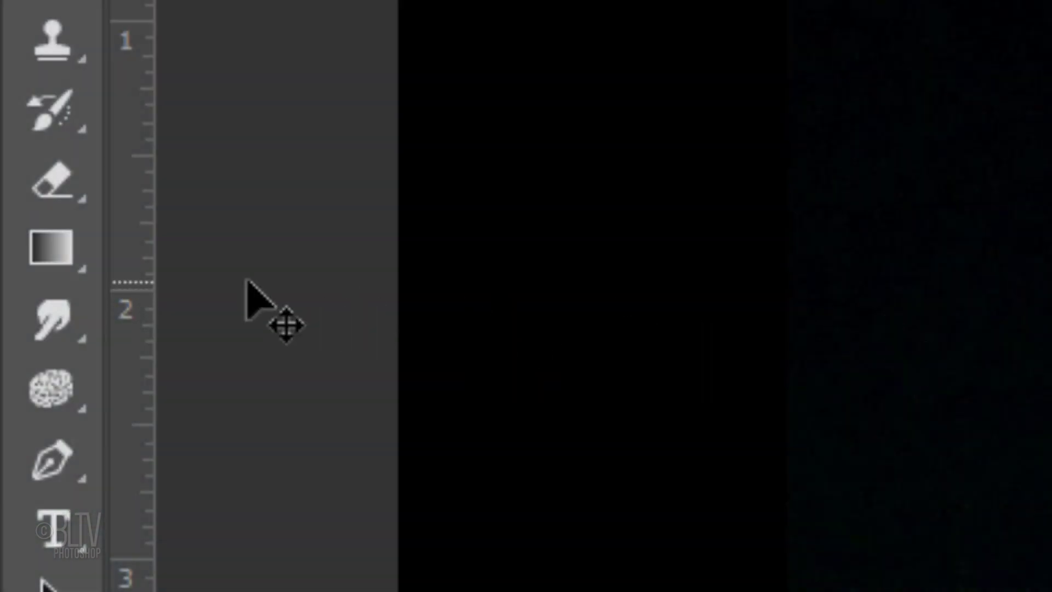
right_click(51, 246)
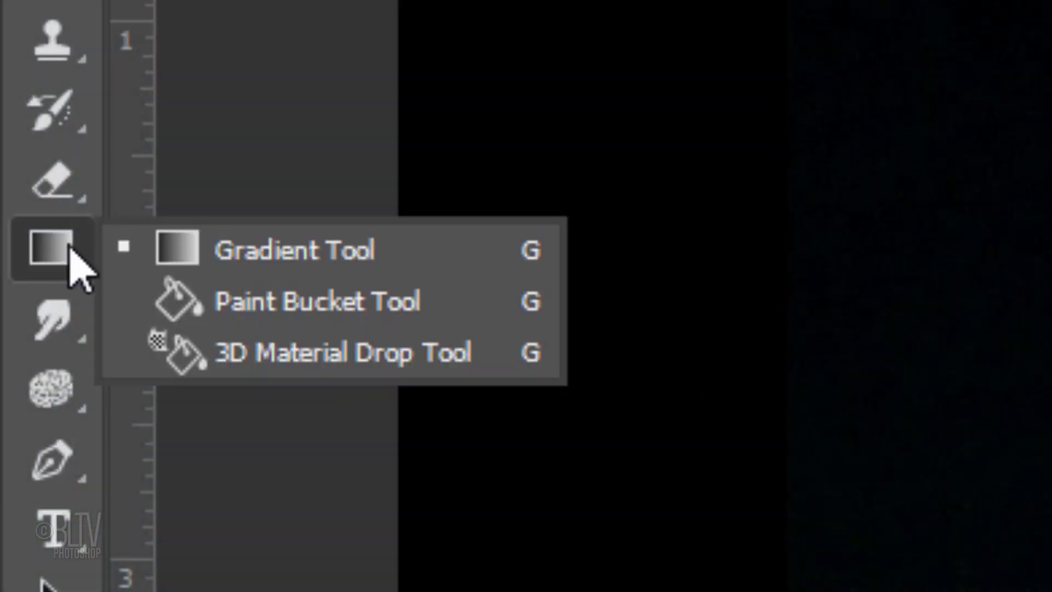
left_click(284, 261)
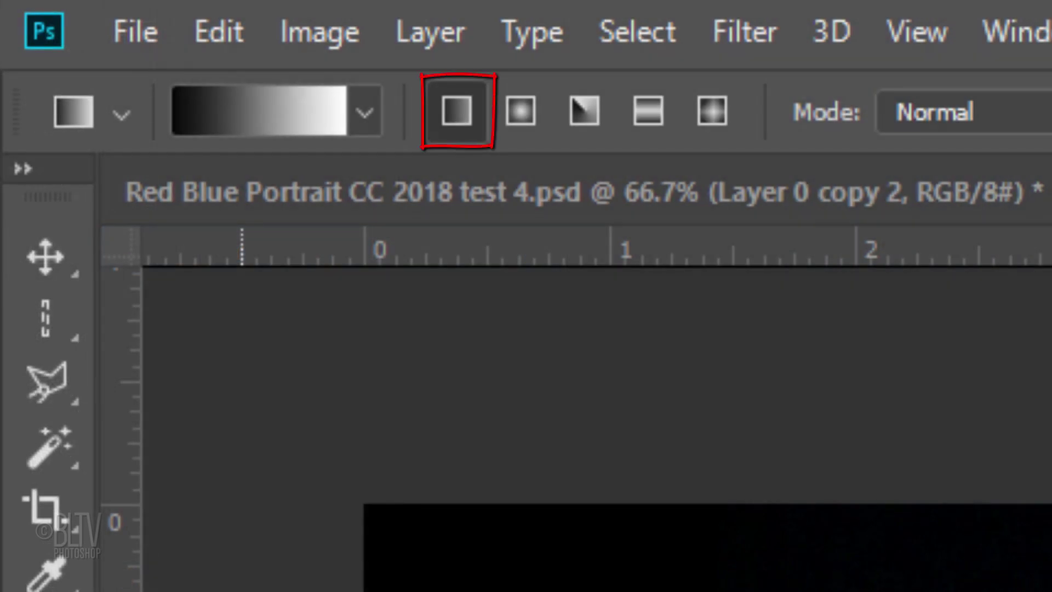
left_click(364, 113)
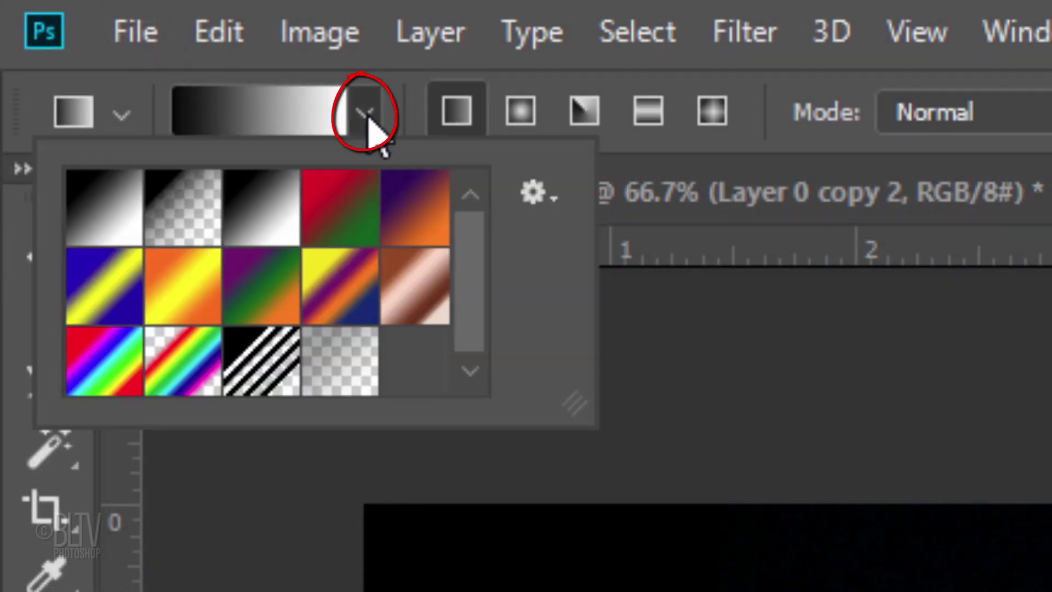
left_click(261, 207)
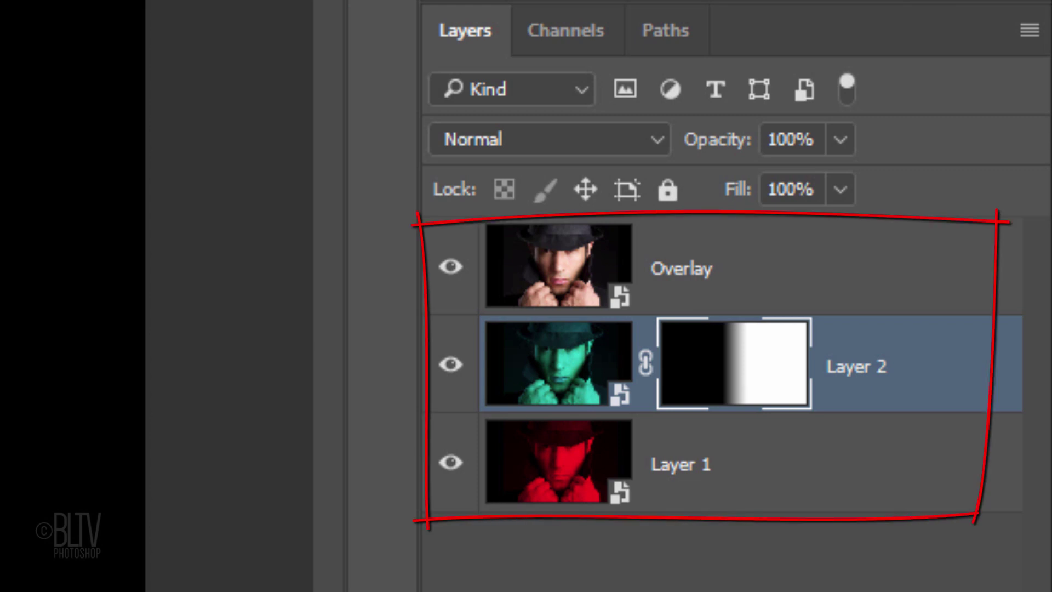
Step: Select Overlay, Layer 2 and Layer 1 and convert them into one smart object
left_click(789, 272)
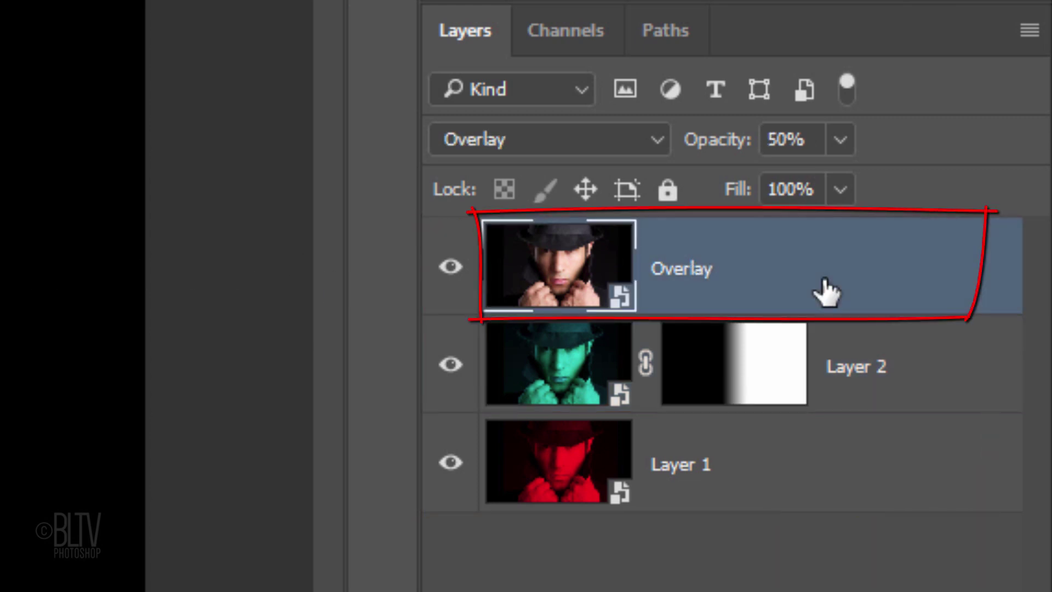
left_click(806, 470, "shift")
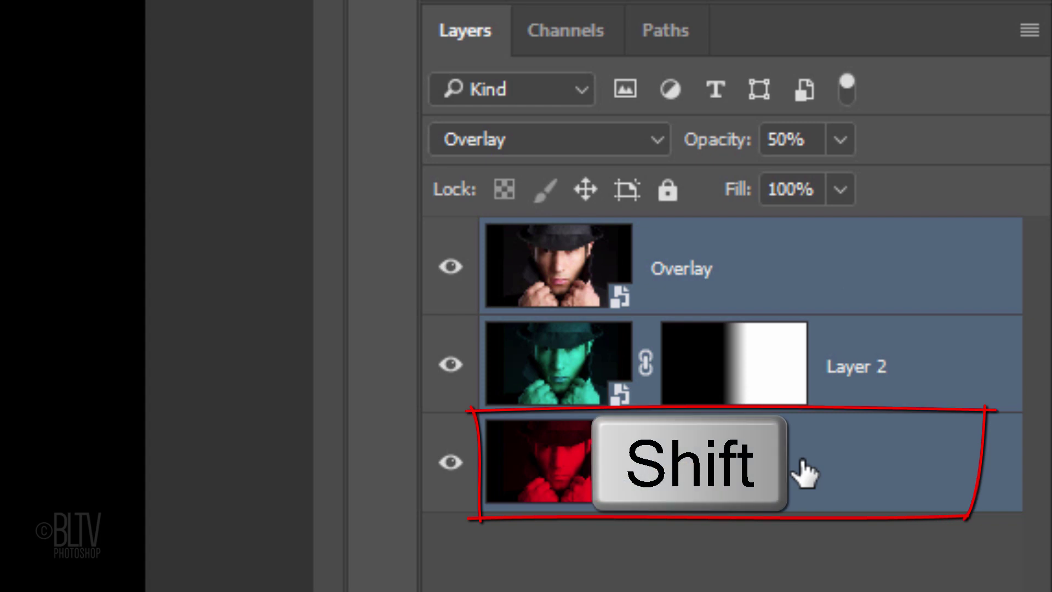
left_click(1030, 30)
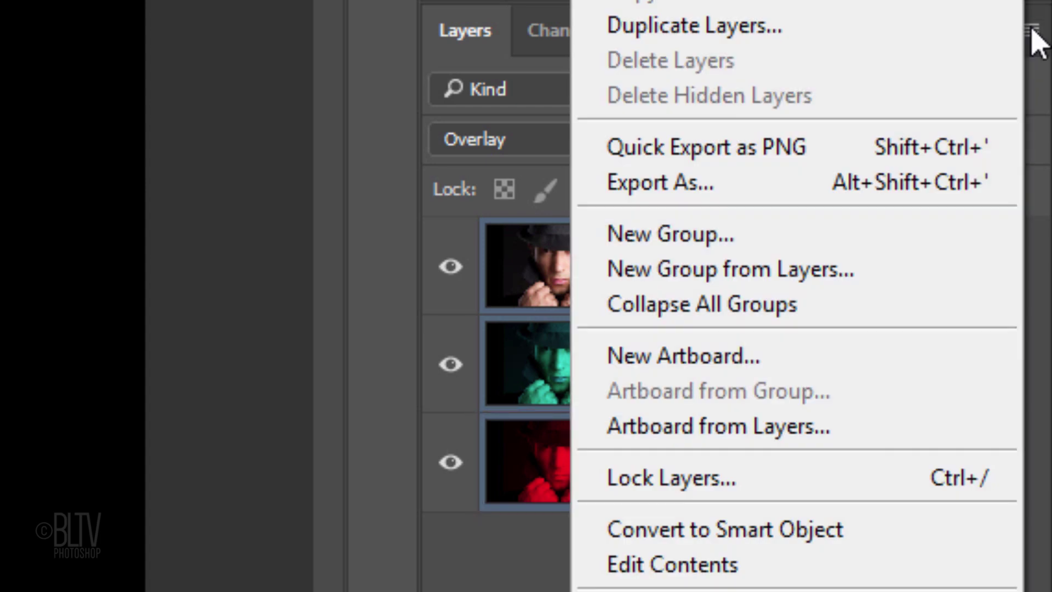
left_click(824, 530)
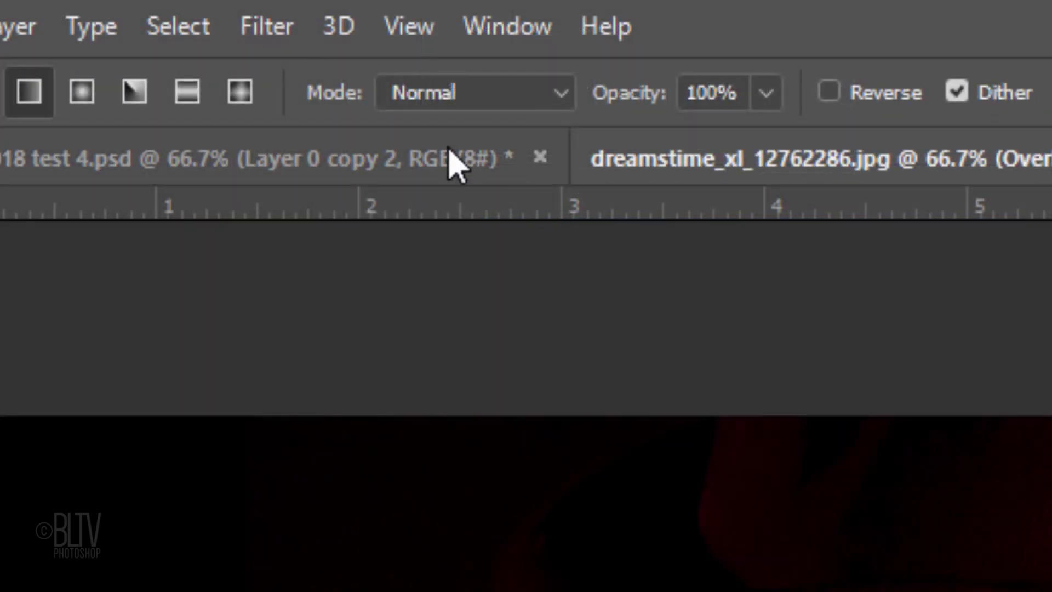
Step: Open the Filter Gallery for the merged Overlay smart object
left_click(267, 26)
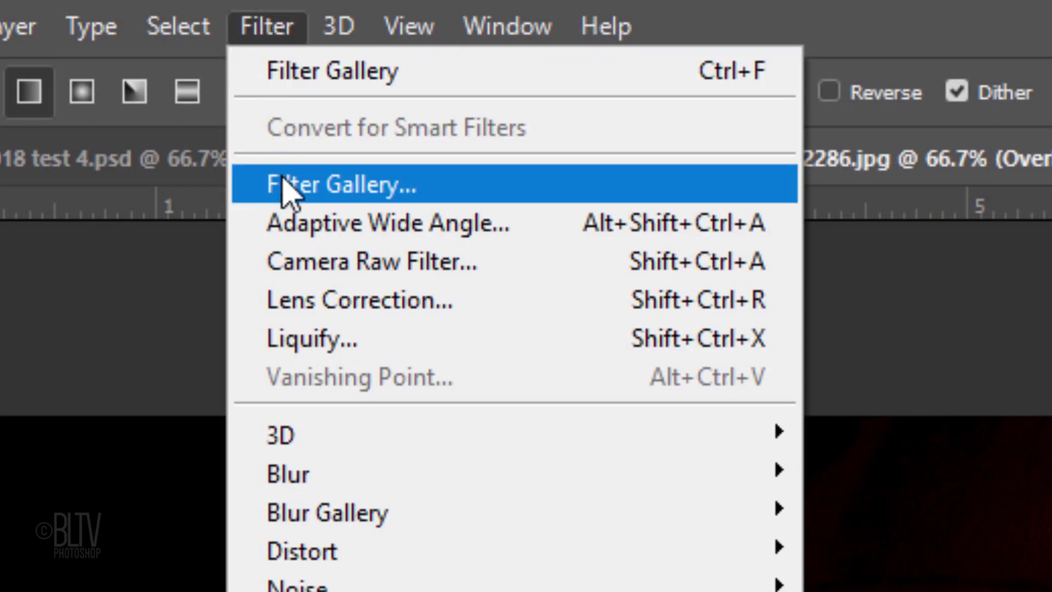
left_click(287, 191)
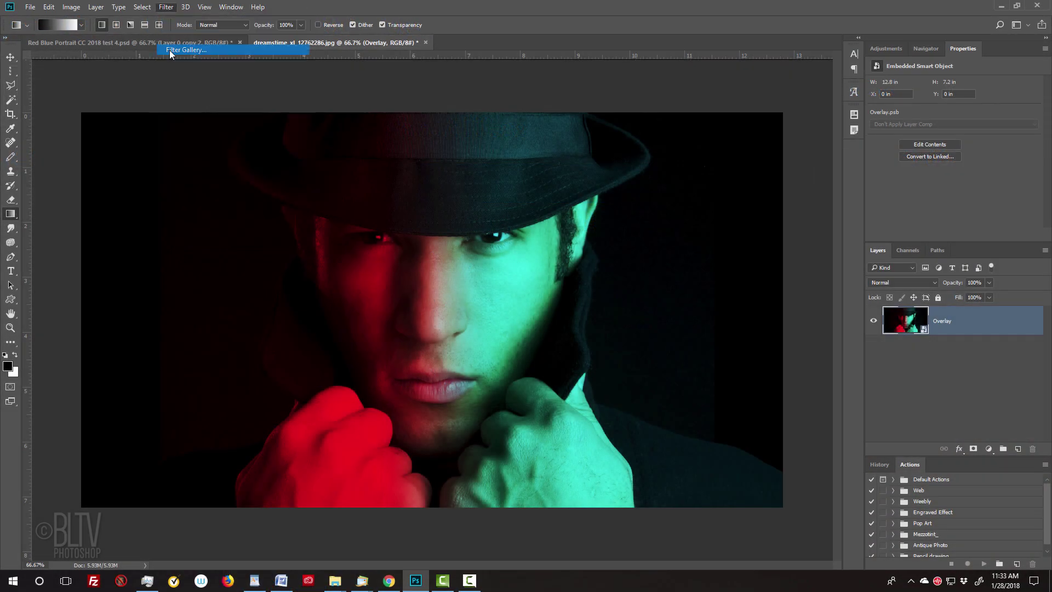